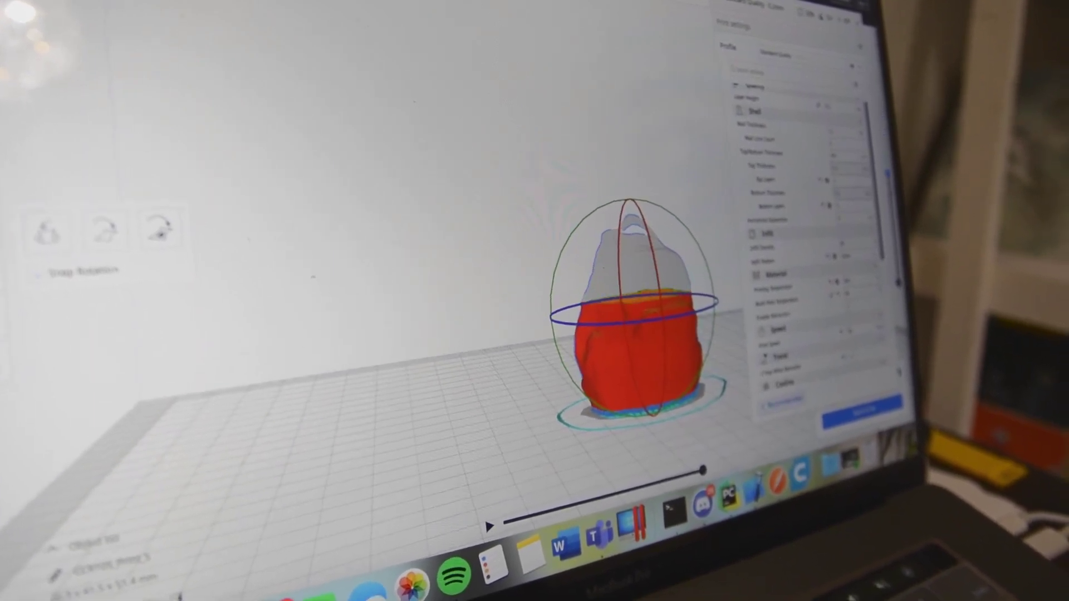
scroll(802, 251, "down", 5)
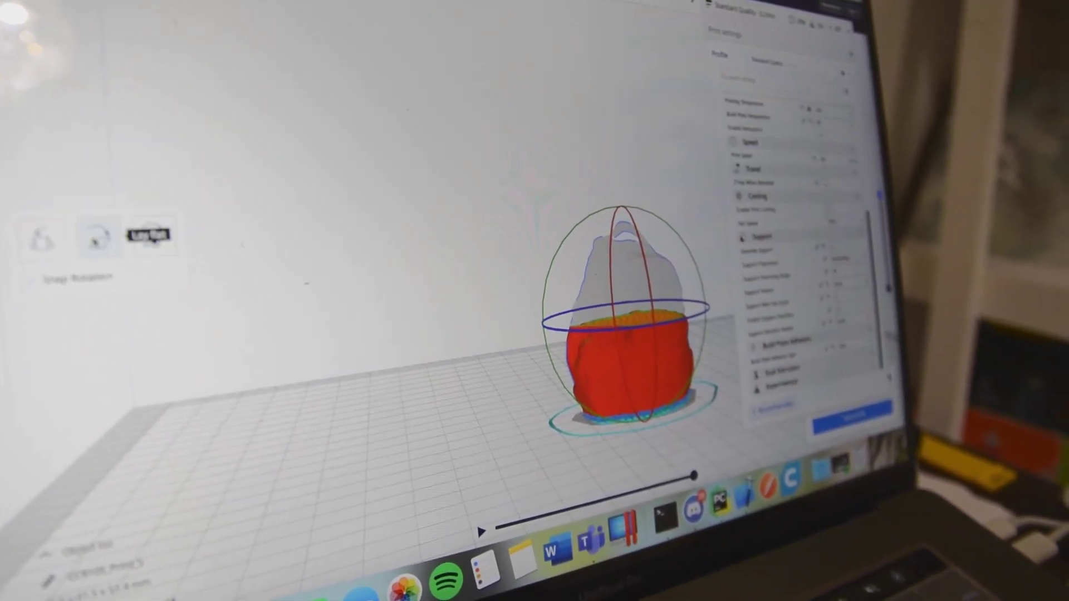
left_click(151, 238)
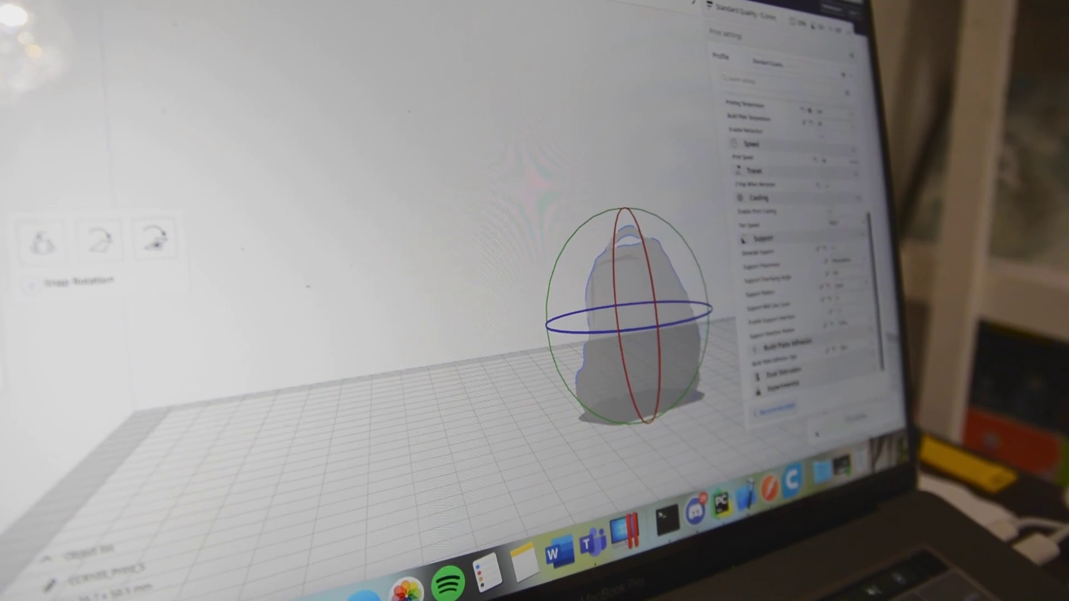